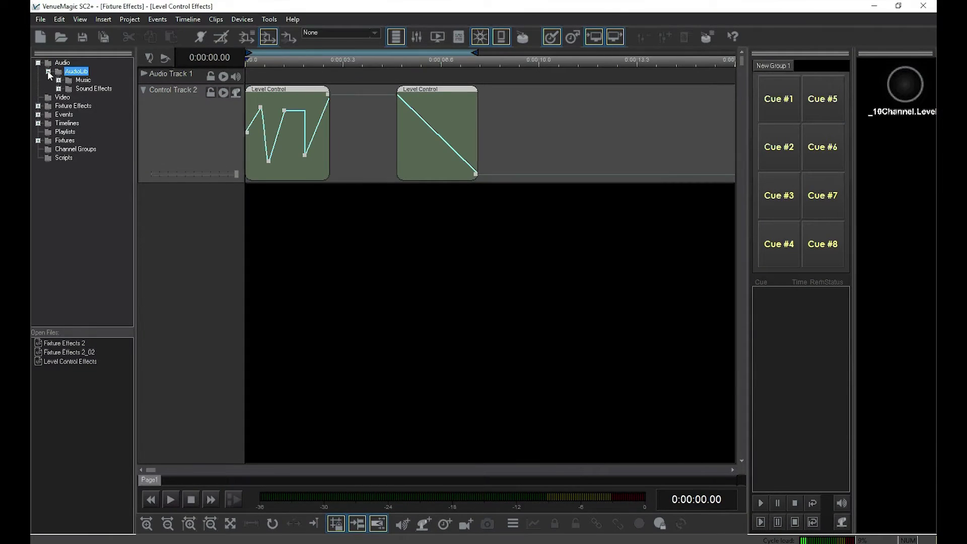
- Drag Mindless Chatter.mp3 from Music > Comical onto Audio Track 1
click(58, 81)
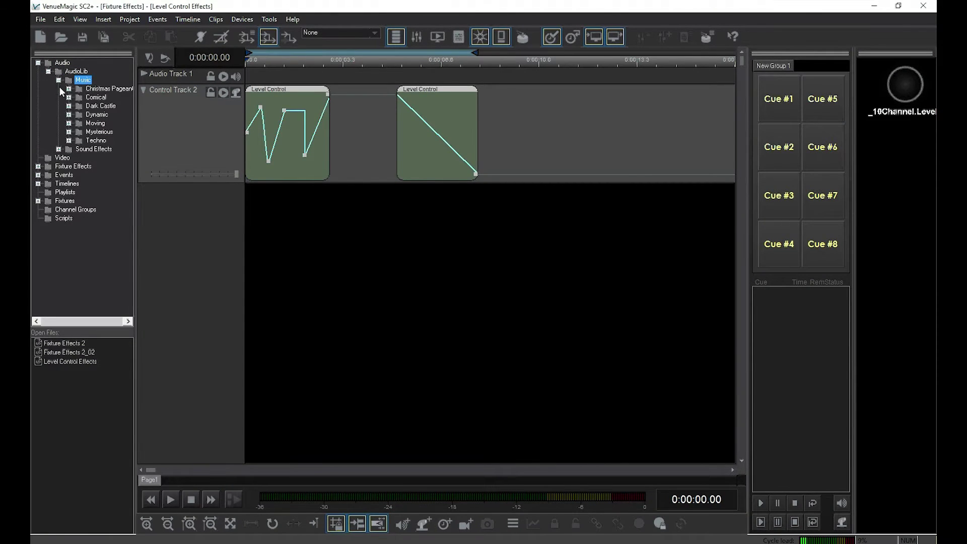
click(68, 97)
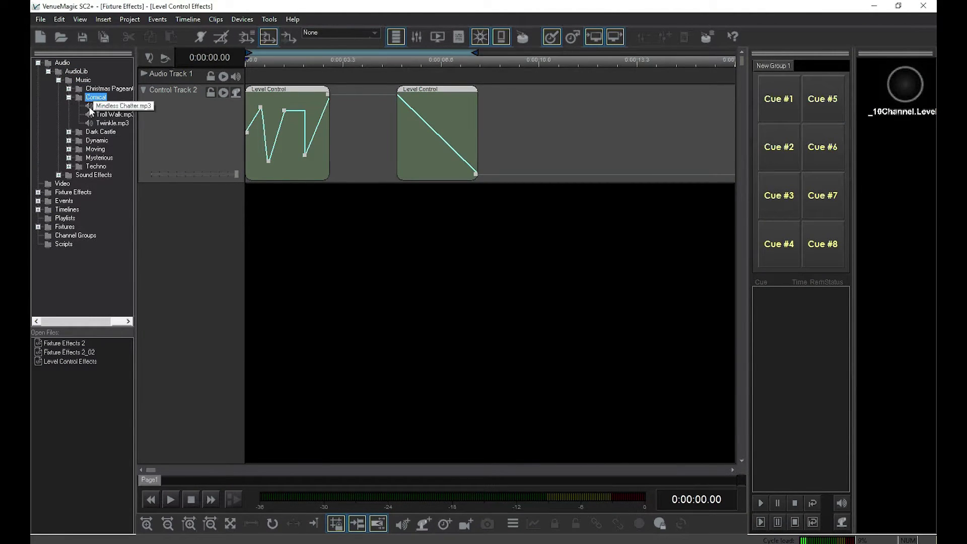
drag(90, 108, 257, 80)
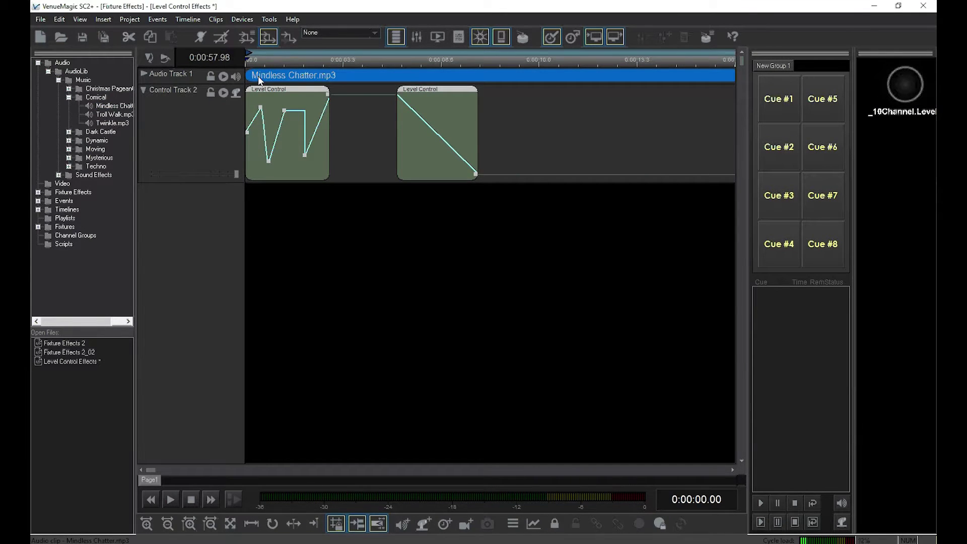
- Open Edit Envelope for the first Level Control clip on Control Track 2
right_click(293, 141)
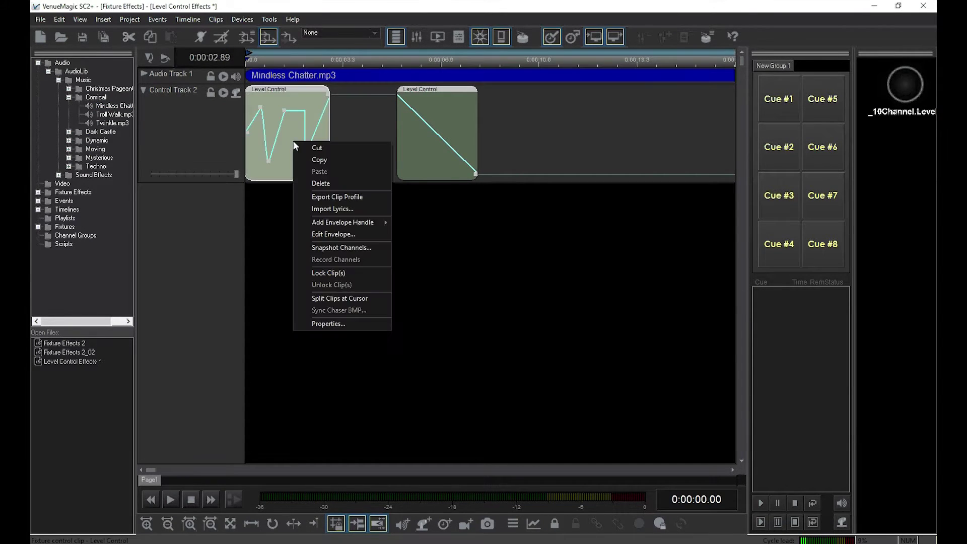
click(316, 233)
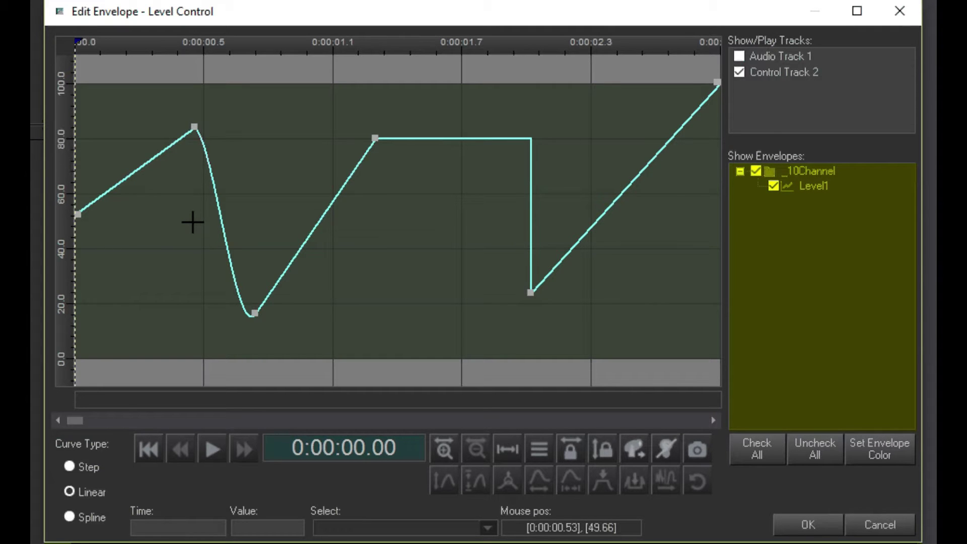
click(154, 124)
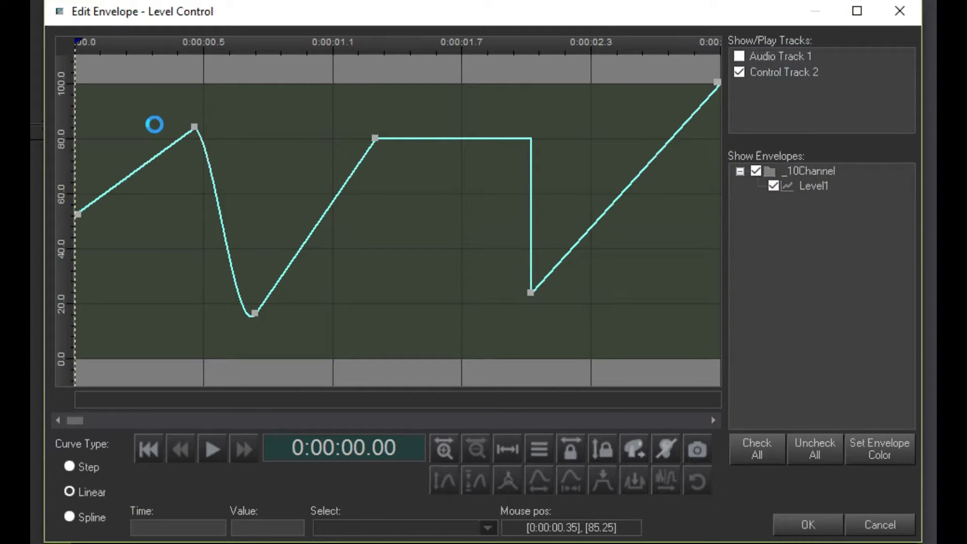
- Toggle the Level1 envelope off and on, then select Level1 for editing
click(773, 185)
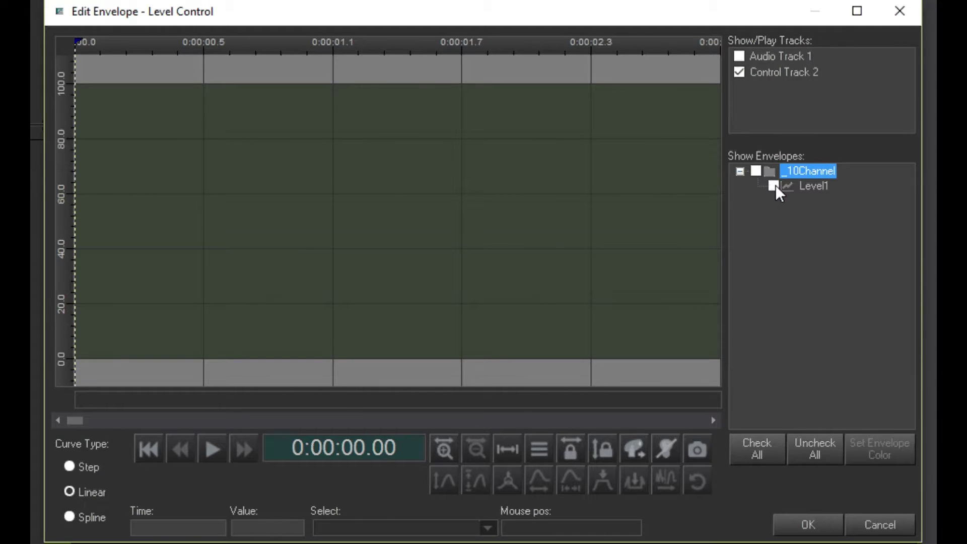
click(773, 185)
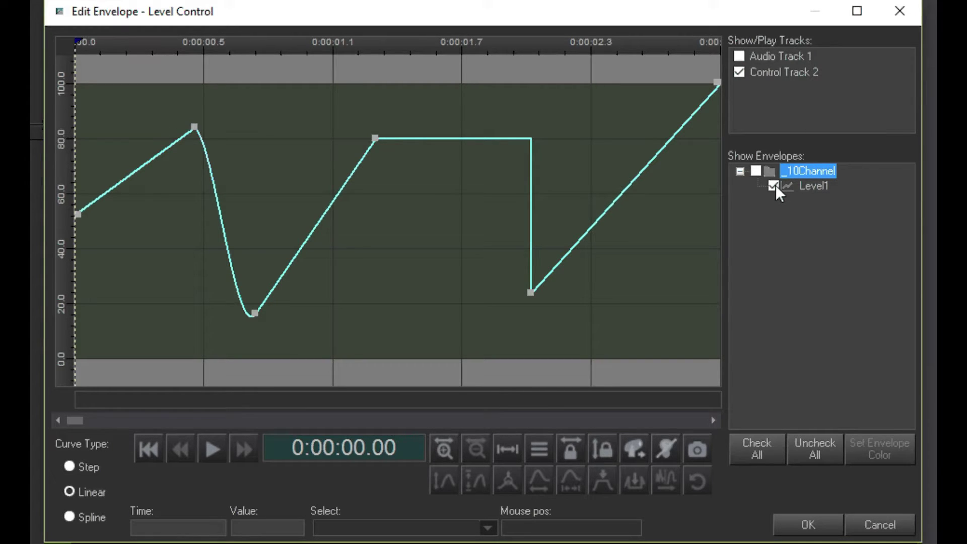
click(817, 186)
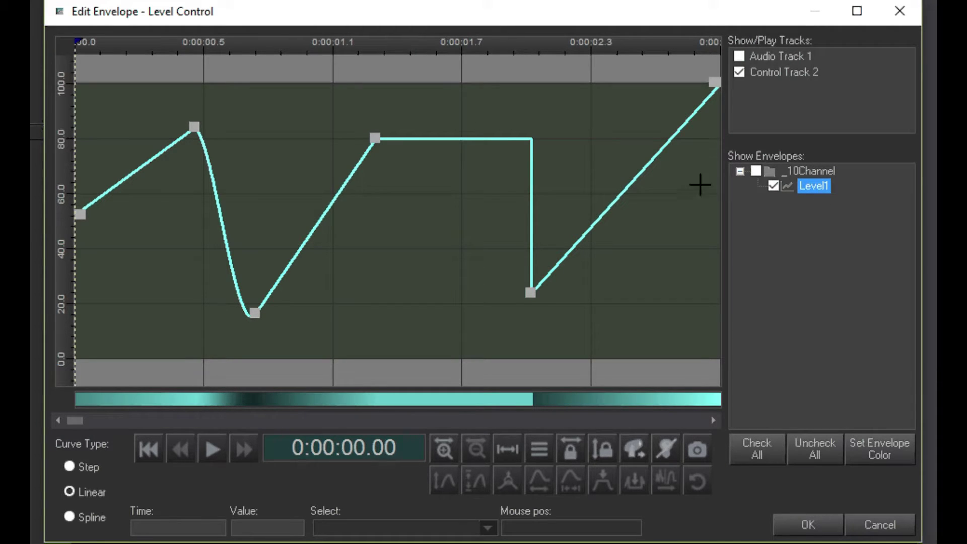
- Shift the post-plateau low point earlier and add alternating peak and dip points to Level1
mouse_move(530, 291)
mouse_down()
mouse_move(459, 278)
mouse_move(563, 281)
mouse_move(568, 209)
mouse_move(501, 236)
mouse_move(574, 253)
mouse_move(563, 328)
mouse_move(513, 300)
mouse_up()
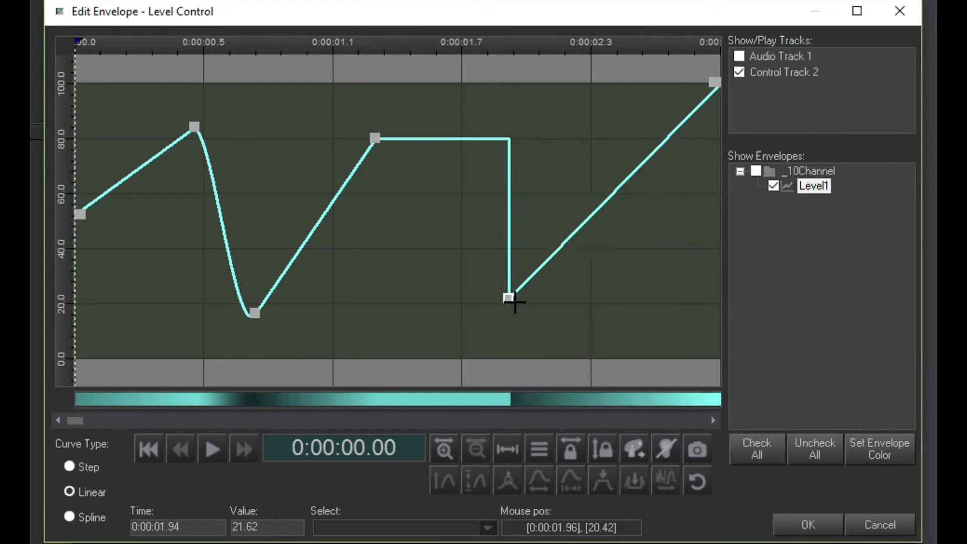
click(463, 276)
click(423, 160)
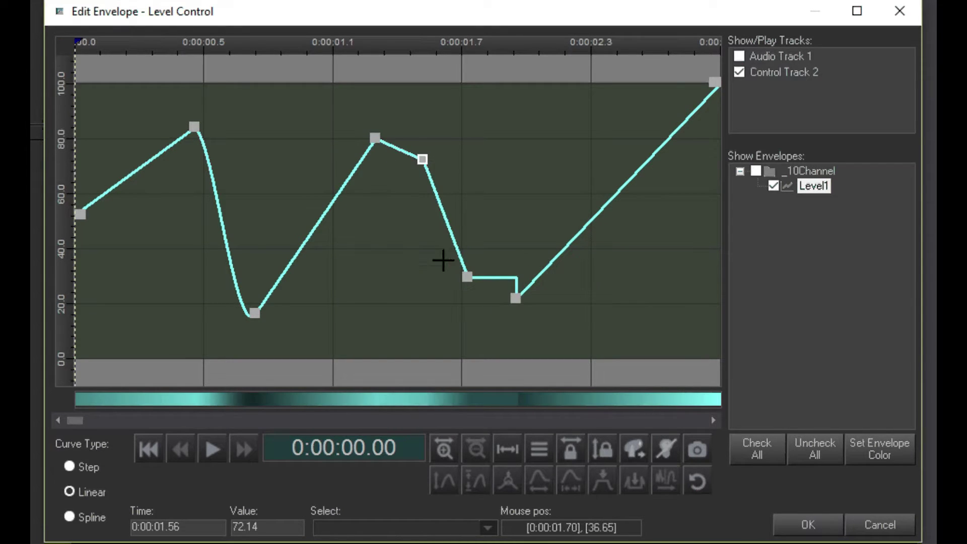
click(430, 270)
click(387, 285)
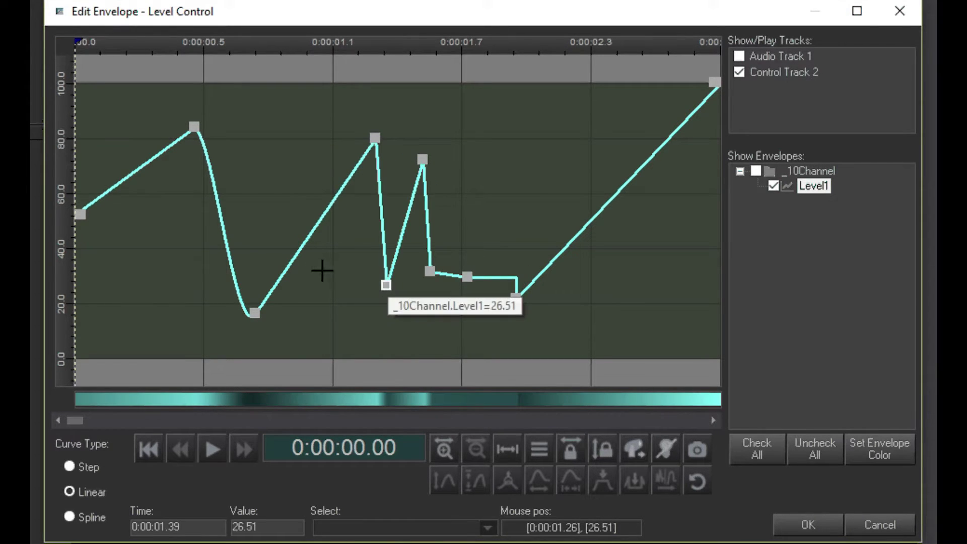
click(281, 156)
click(335, 278)
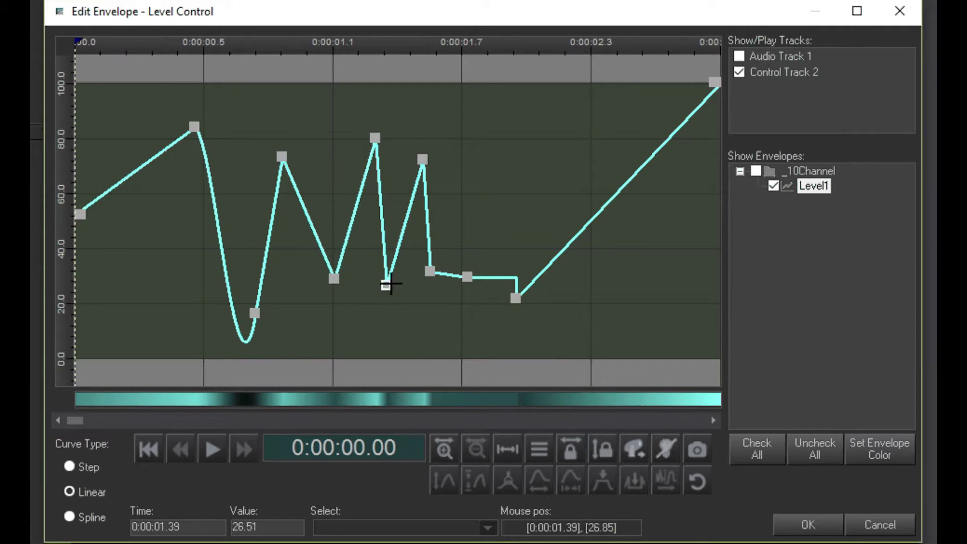
- Realign two dip points and add two more peaks before the final drop
drag(385, 285, 400, 278)
drag(334, 279, 328, 276)
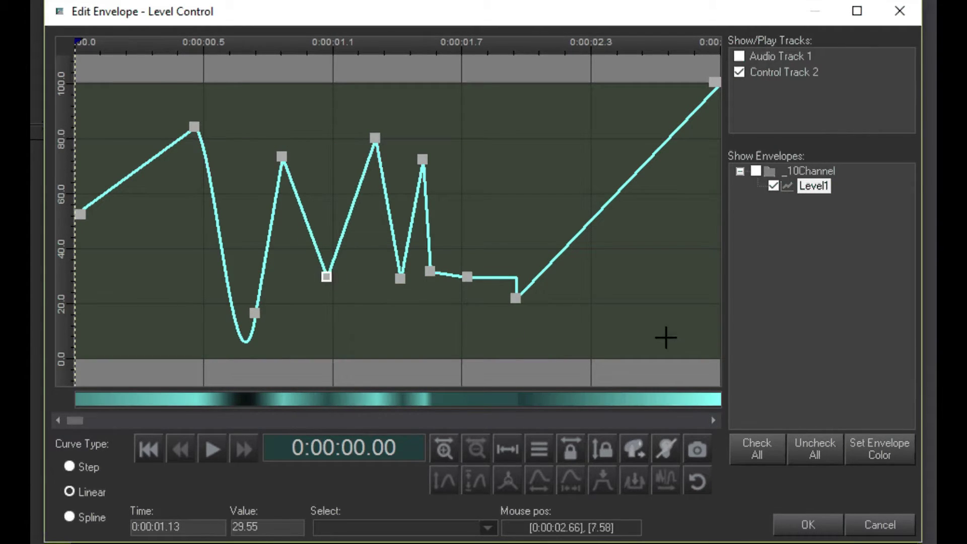
click(496, 183)
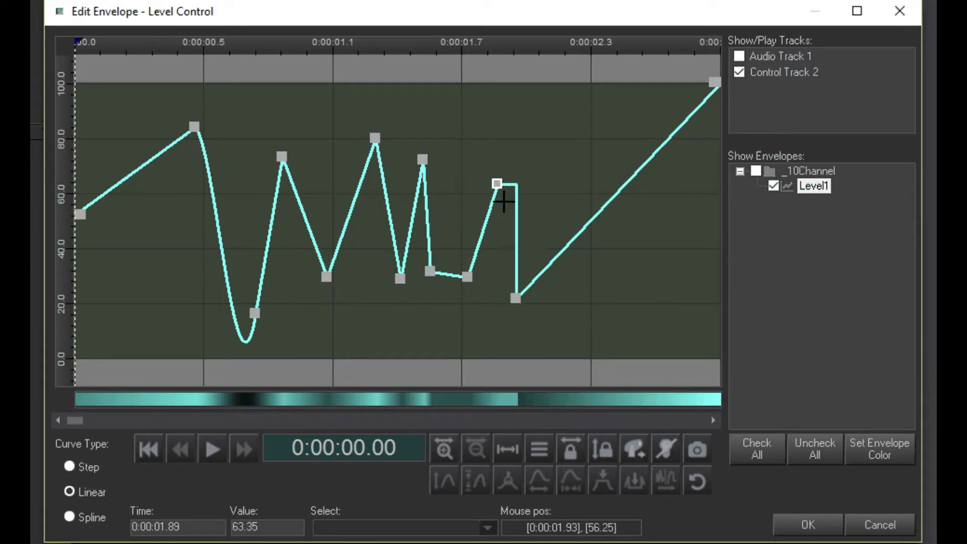
click(452, 186)
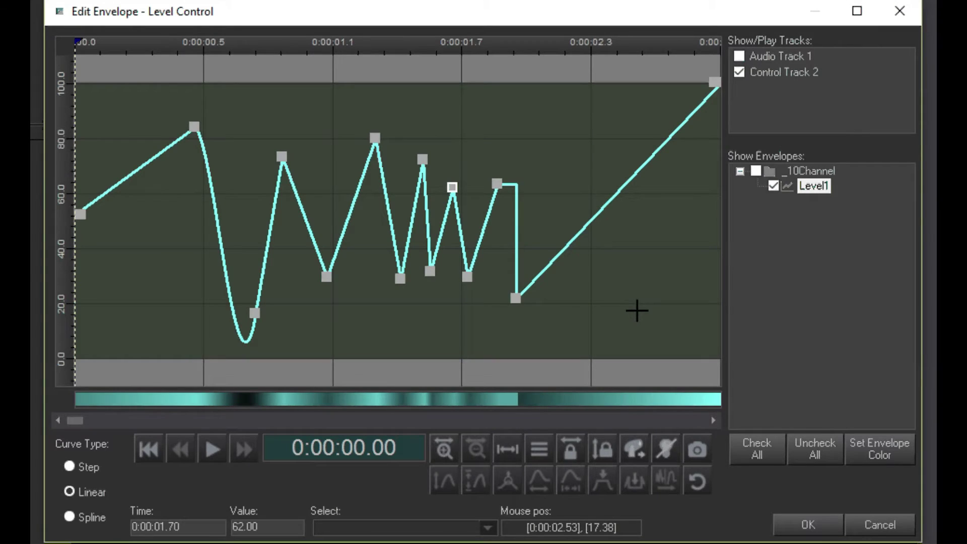
- Select the middle points, set Spline curve type, shift them earlier, then delete them
drag(620, 341, 158, 111)
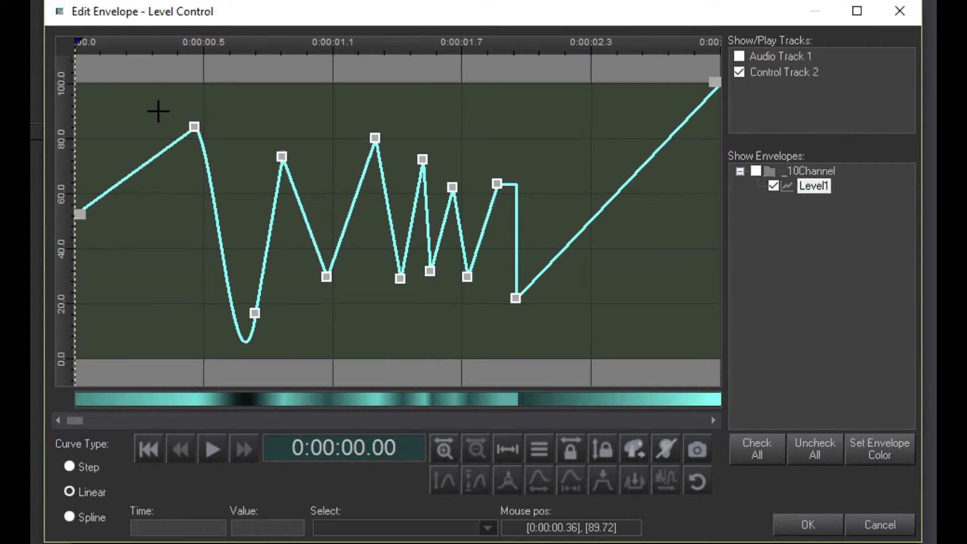
click(69, 465)
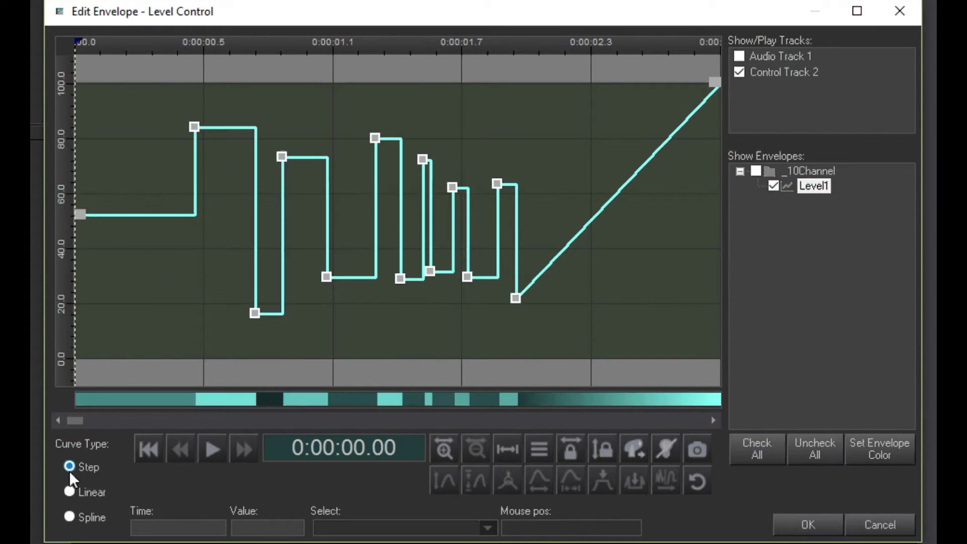
click(71, 491)
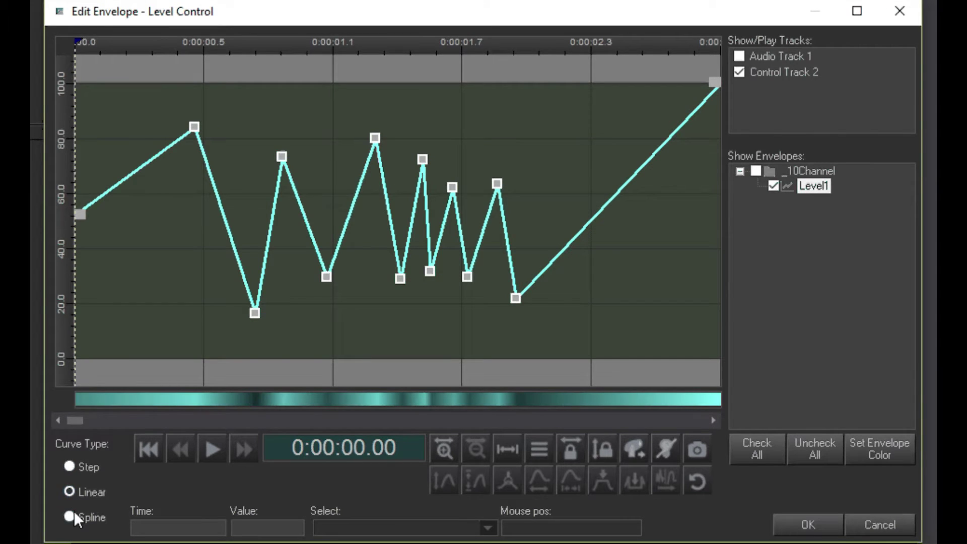
click(74, 513)
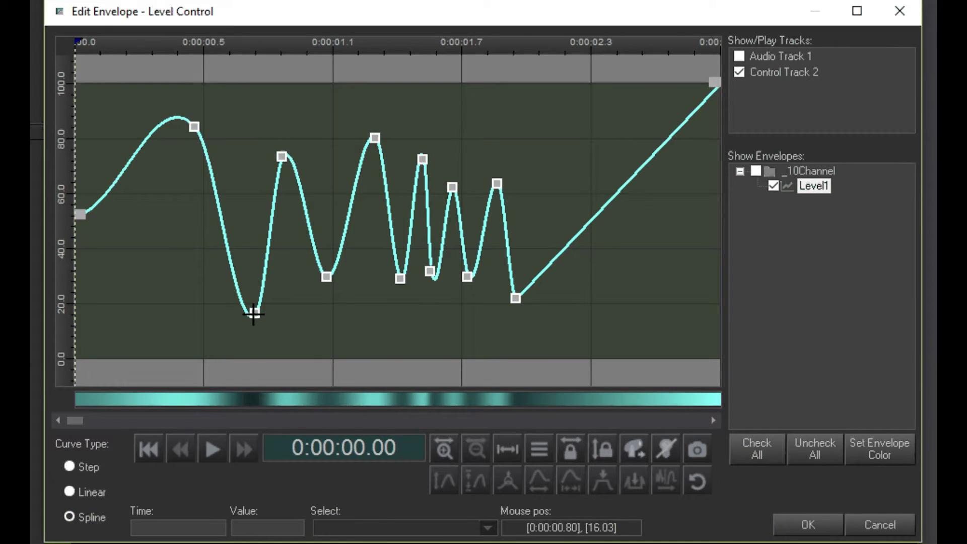
drag(253, 314, 298, 312)
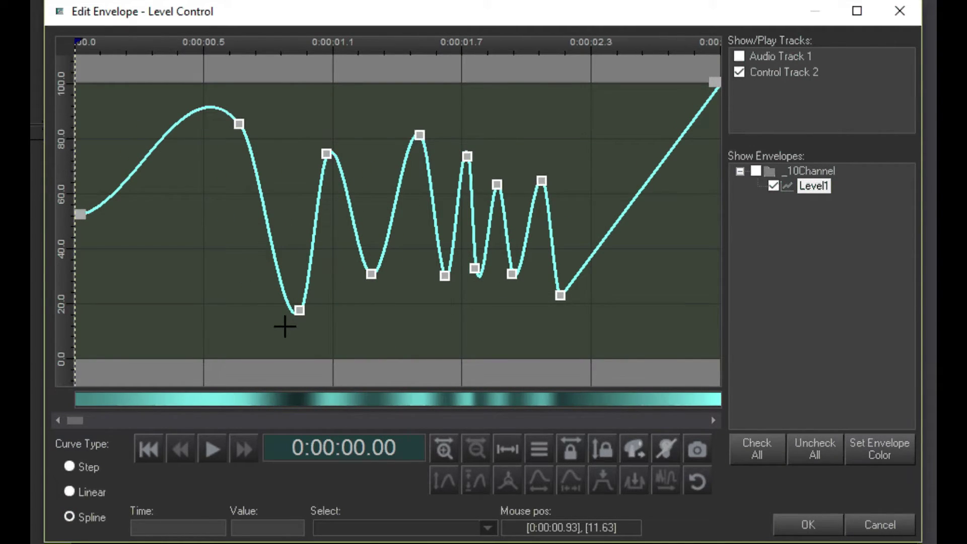
key(Delete)
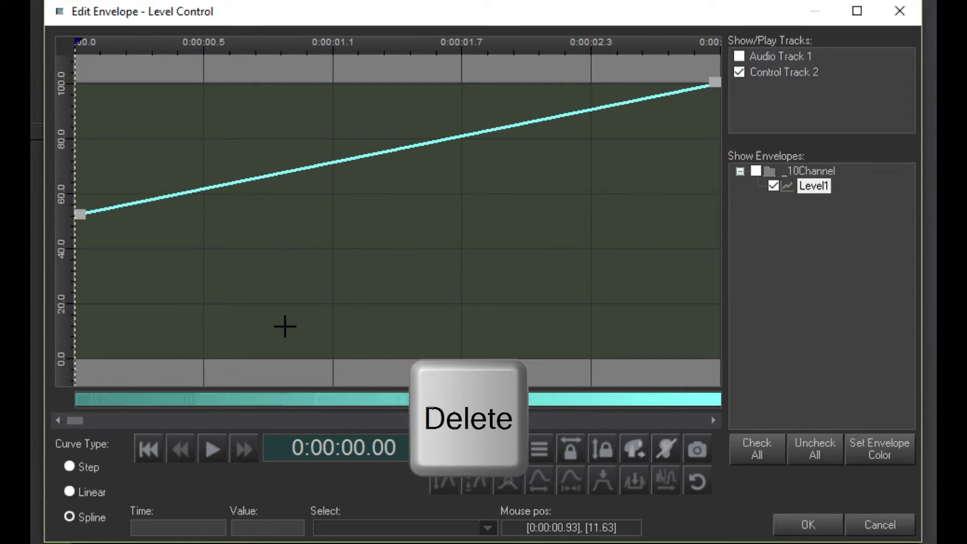
- Undo the deletion, preview the envelope, and show Audio Track 1's waveform behind it
click(696, 482)
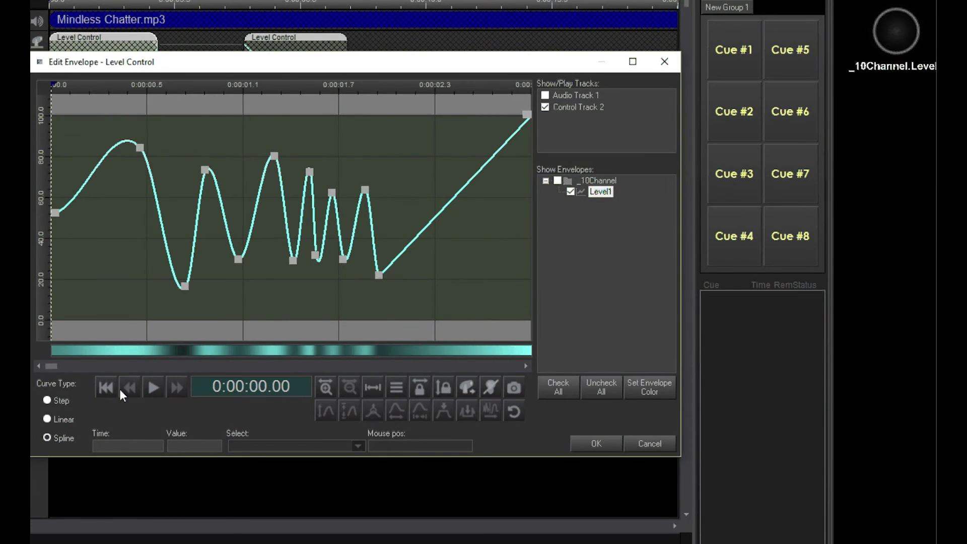
click(150, 393)
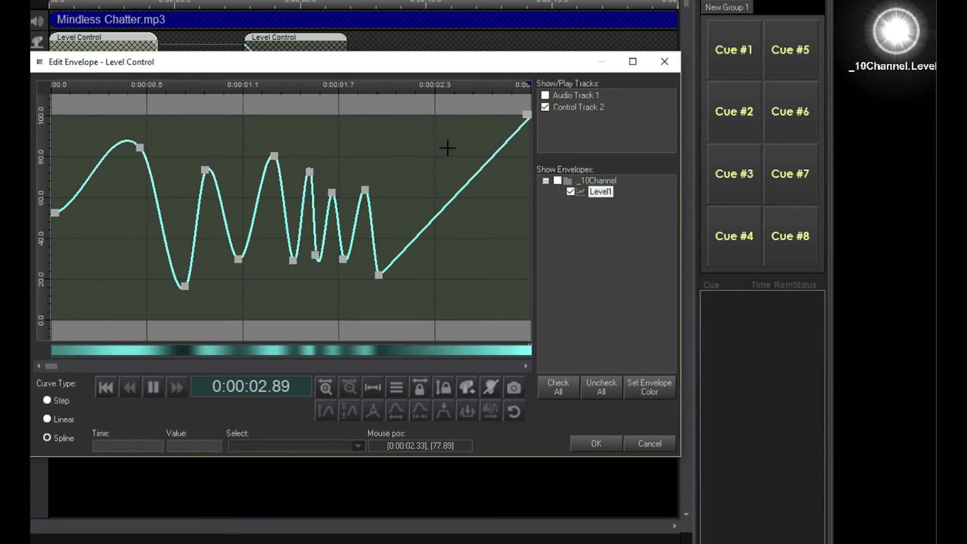
click(546, 94)
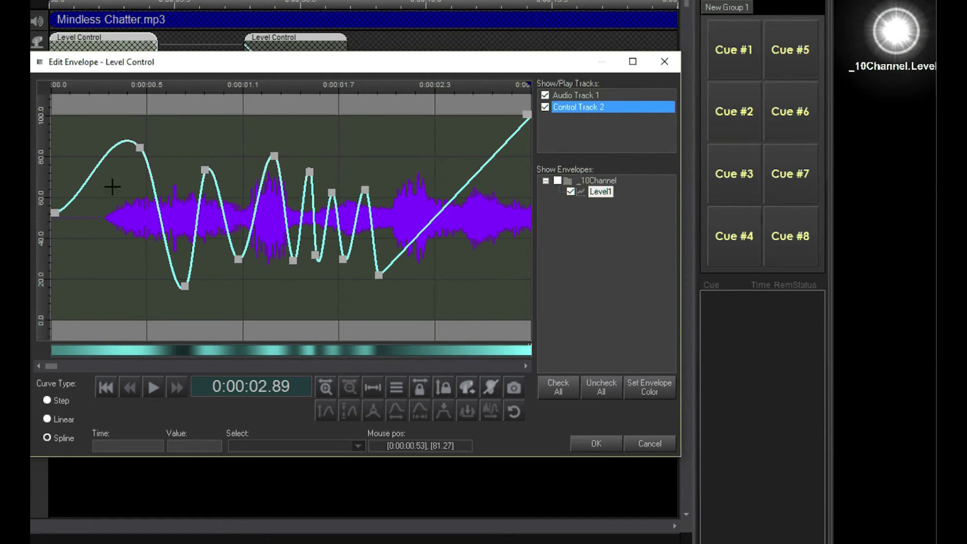
click(123, 391)
click(149, 389)
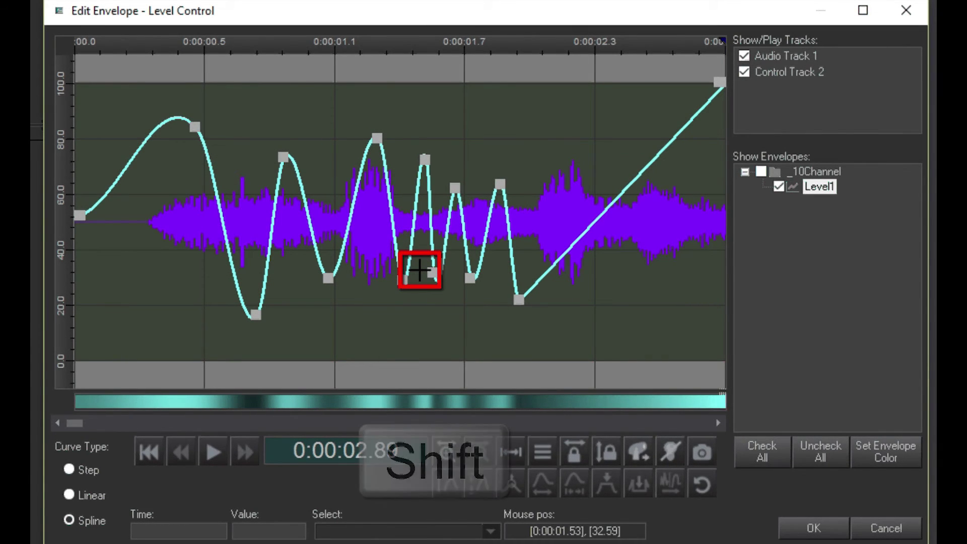
scroll(420, 270, up, 1)
scroll(420, 270, up, 2)
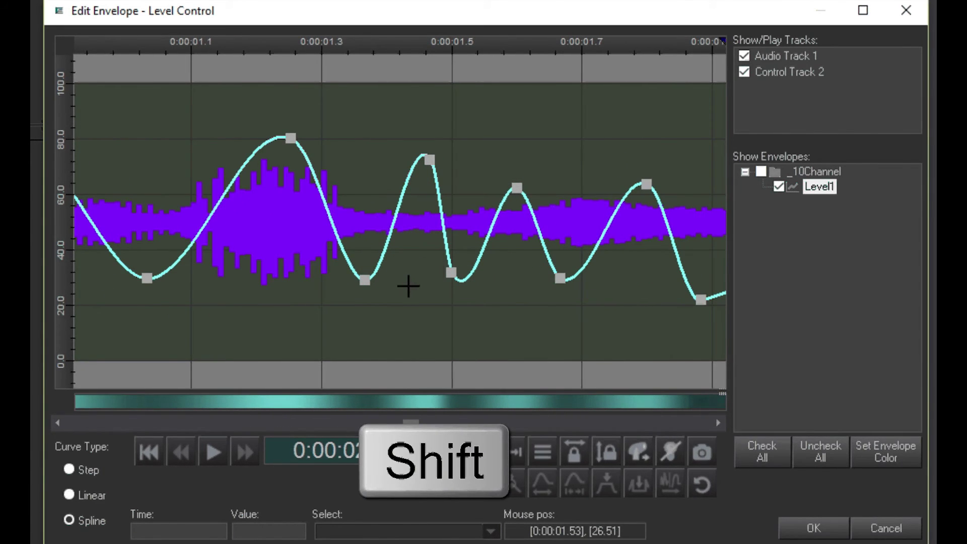
scroll(406, 281, down, 2)
scroll(285, 240, down, 3)
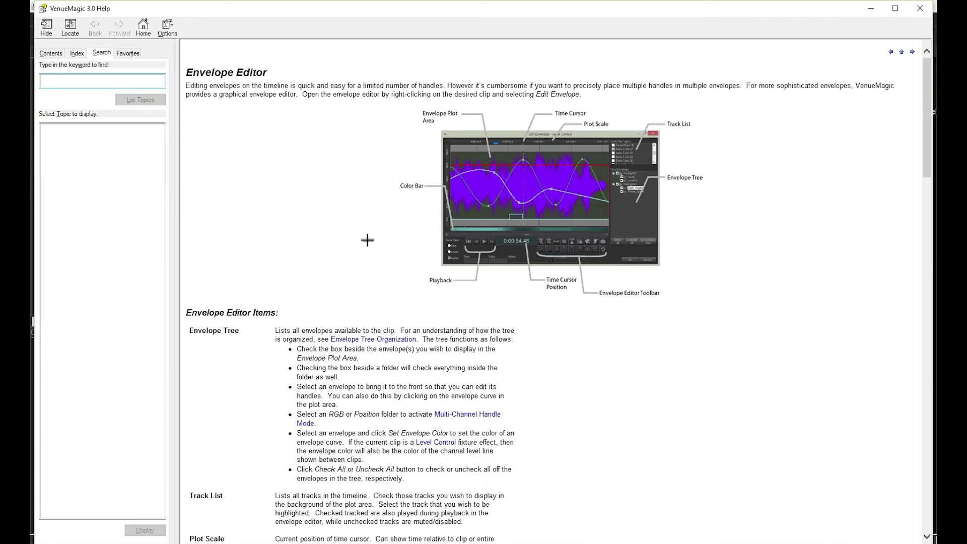
- Close the VenueMagic 3.0 Help window to return to the envelope editor
click(920, 9)
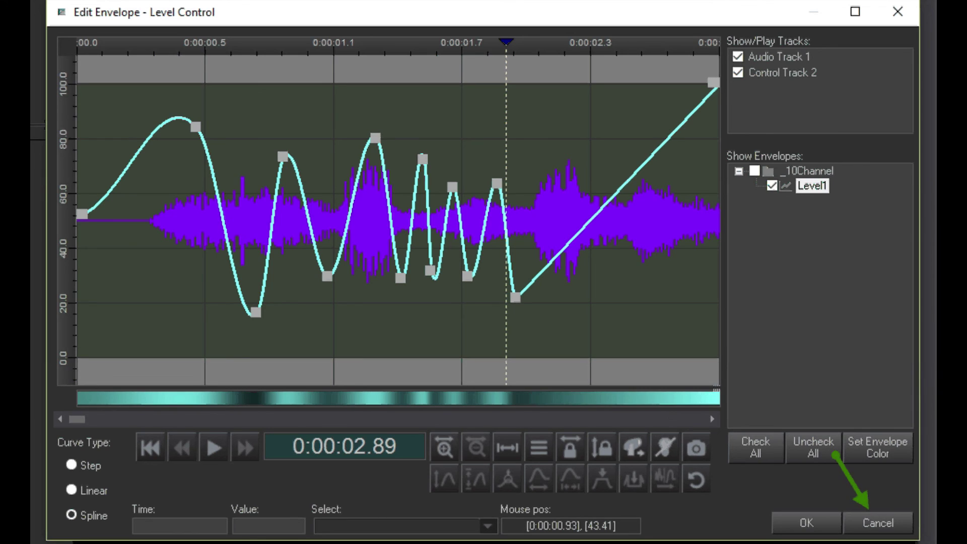
- Apply the spline Level1 envelope to the first Level Control clip with OK
click(811, 518)
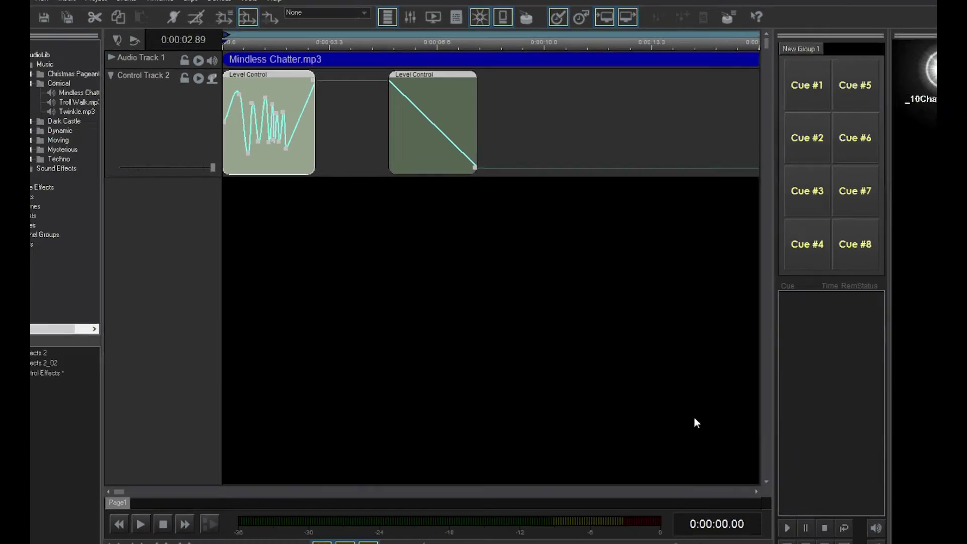